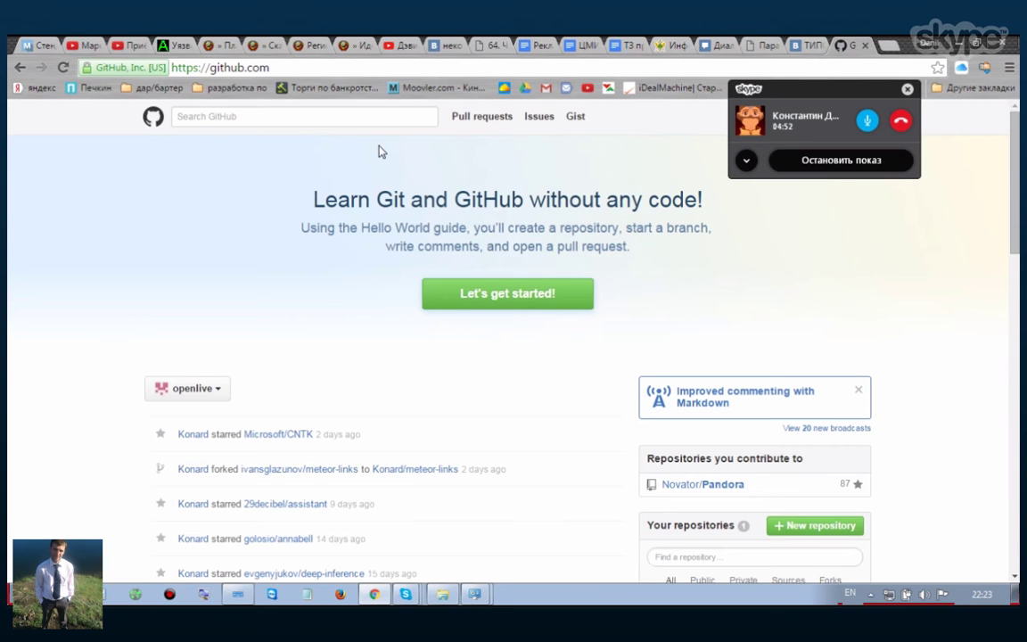
- Move the Skype call panel aside, dismiss its screen-sharing dialog and close the panel
left_click_drag(795, 86, 862, 228)
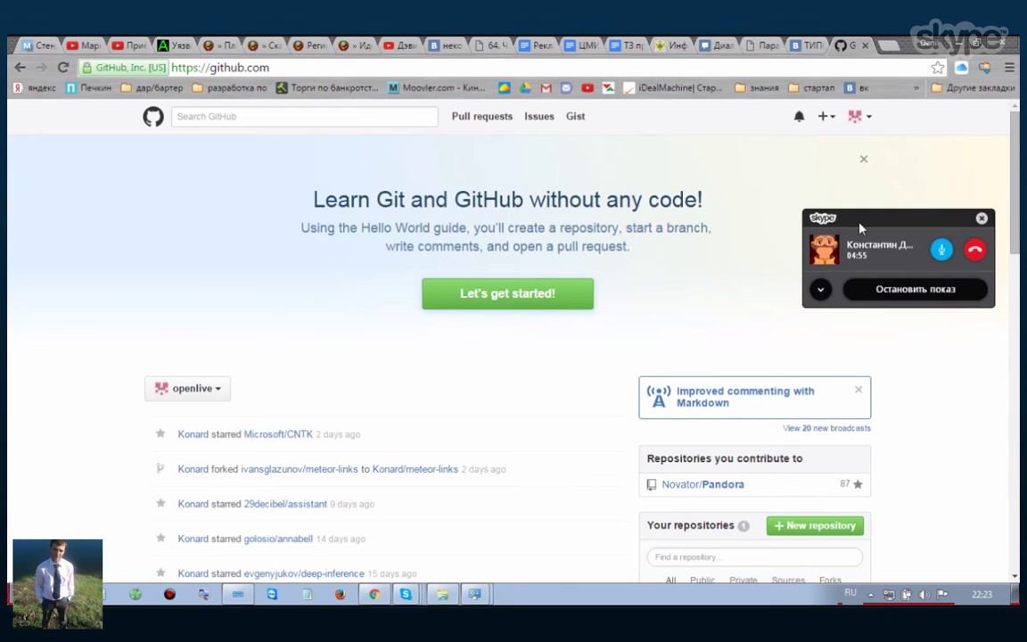
left_click(822, 292)
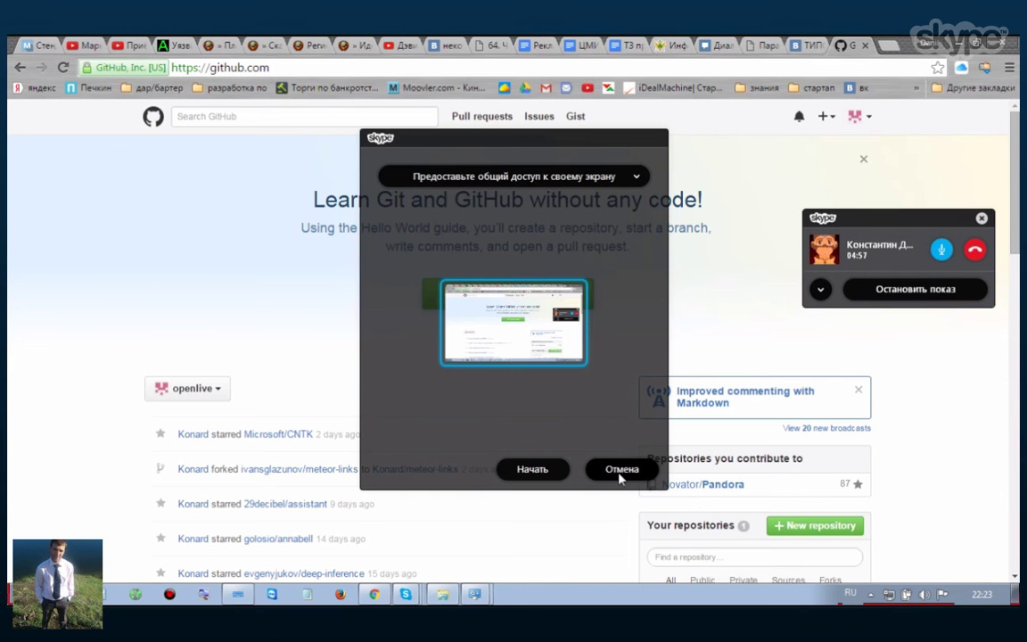
key("Escape")
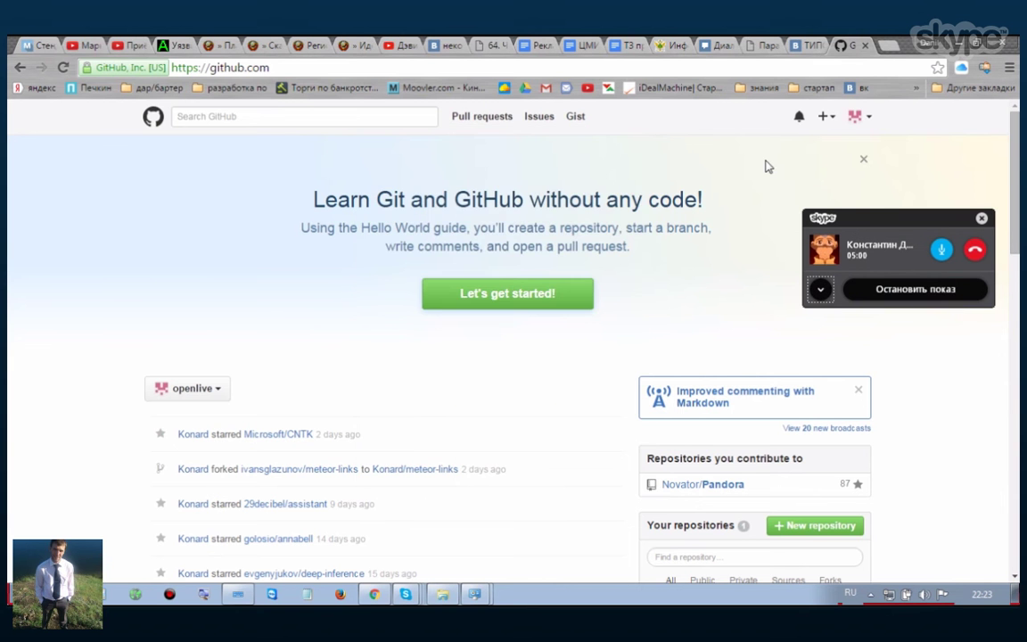
left_click(983, 218)
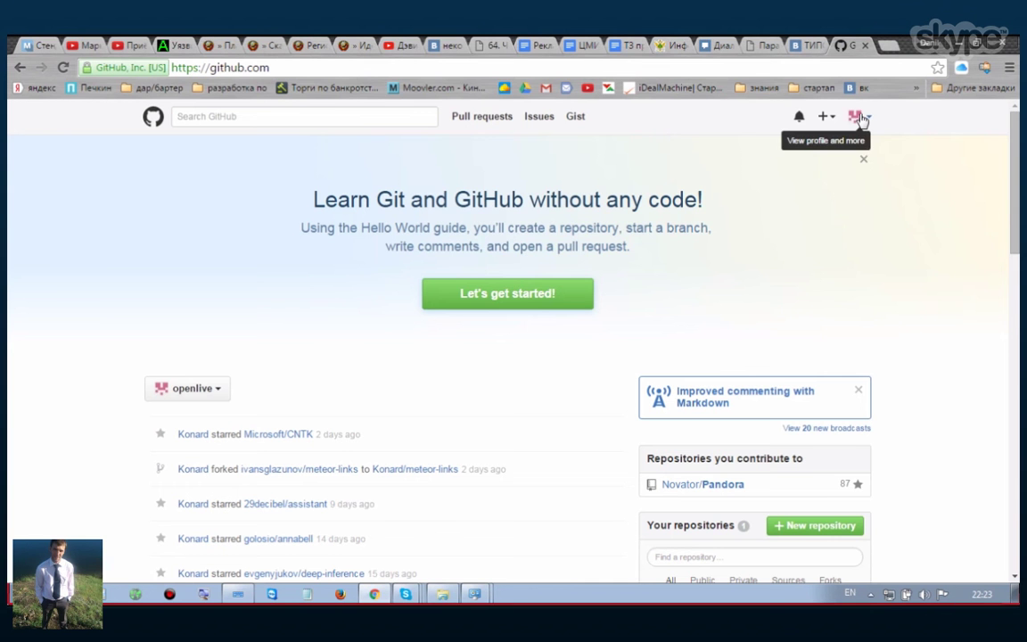
- Choose New organization from the header's + menu
left_click(862, 119)
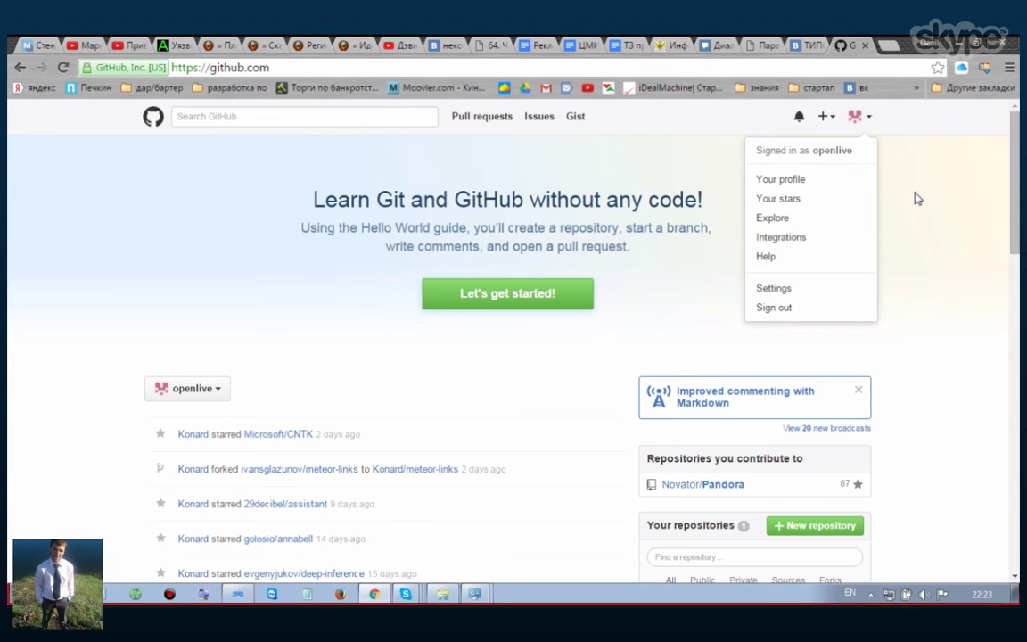
left_click(825, 117)
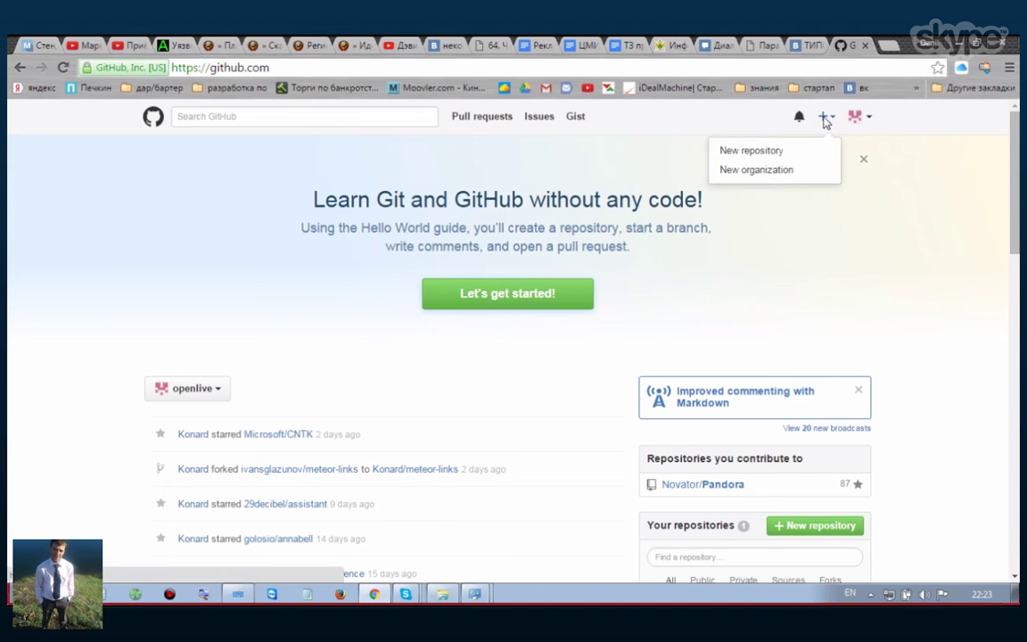
left_click(789, 156)
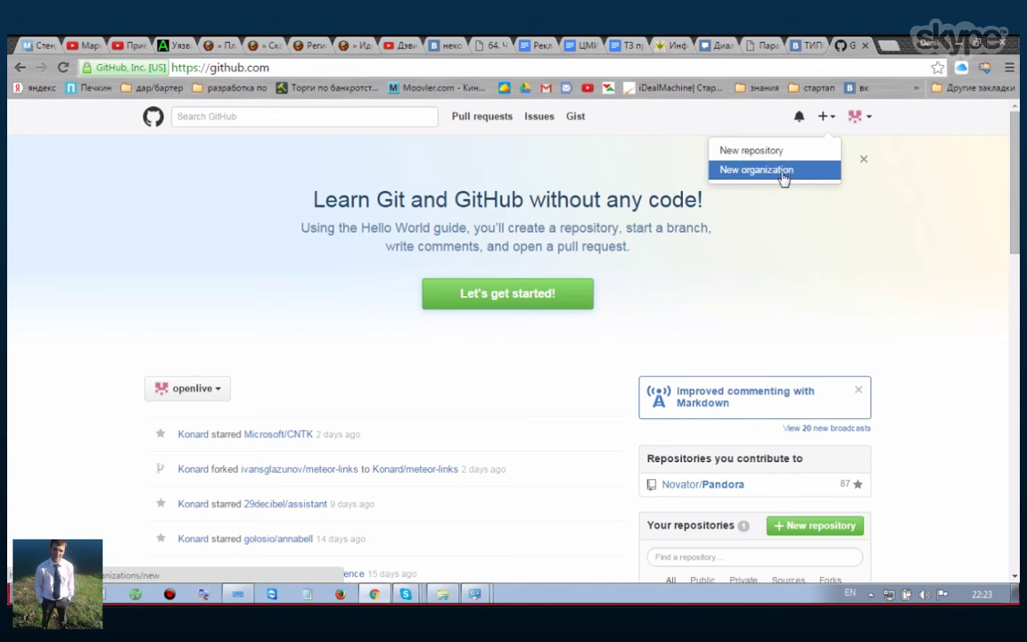
left_click(784, 176)
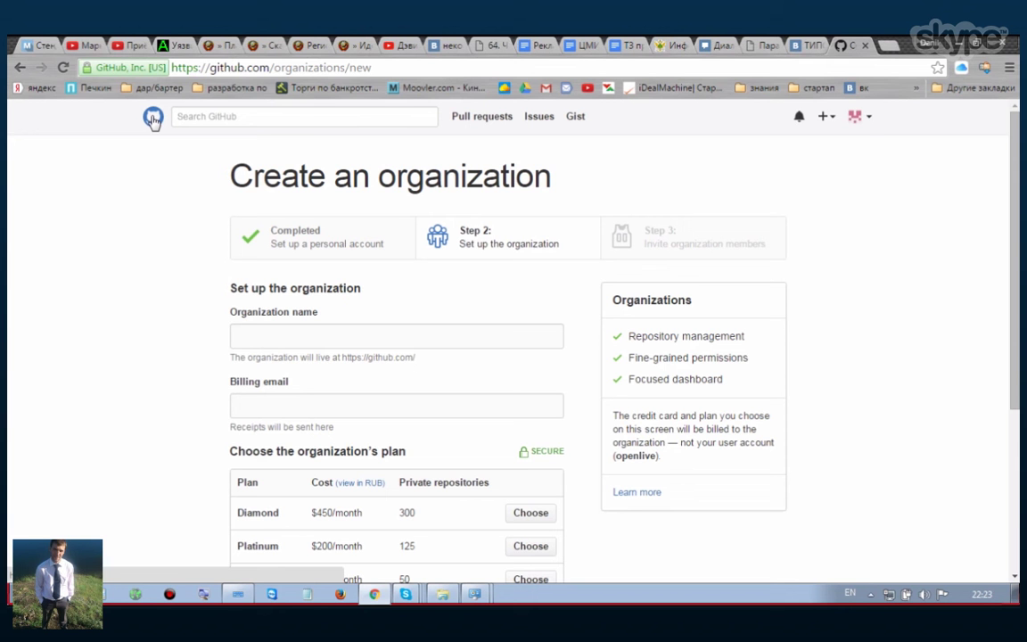
- Dismiss the account menu and put the cursor in the empty Organization name field
left_click(860, 121)
left_click(589, 265)
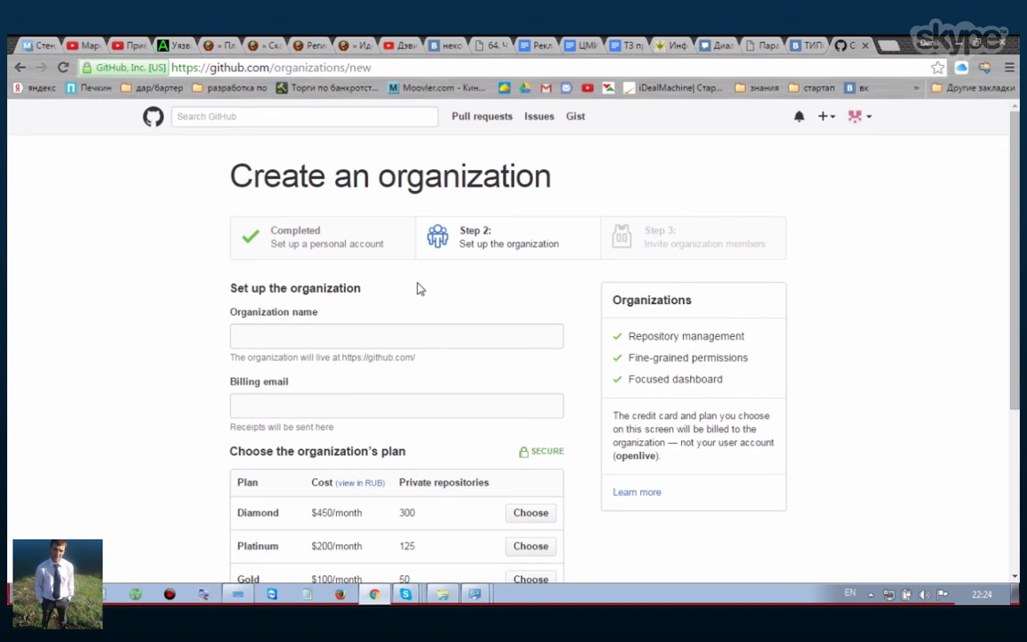
left_click(359, 333)
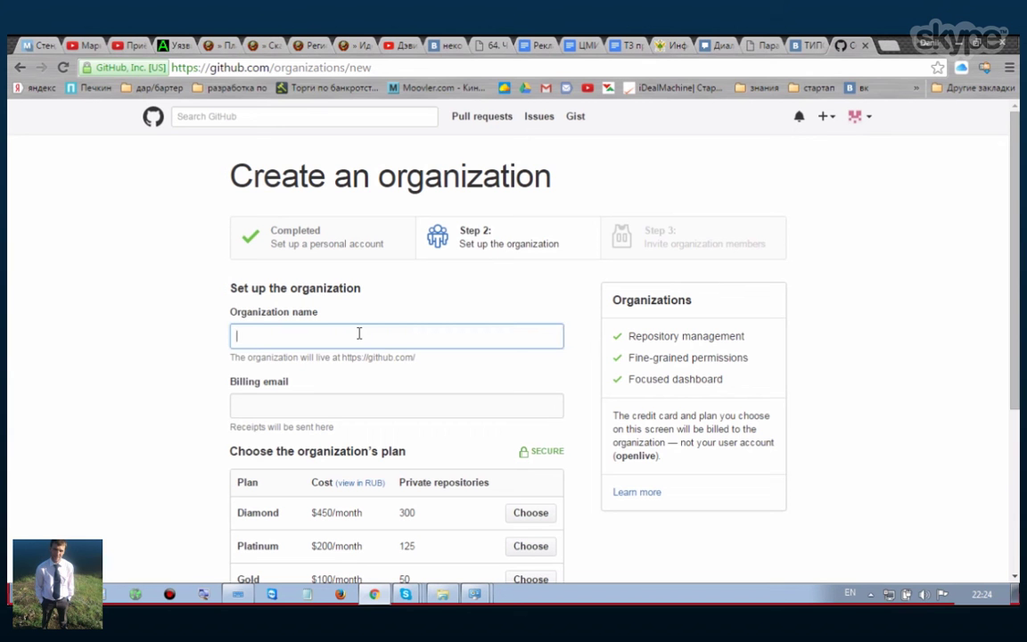
key("alt+shift")
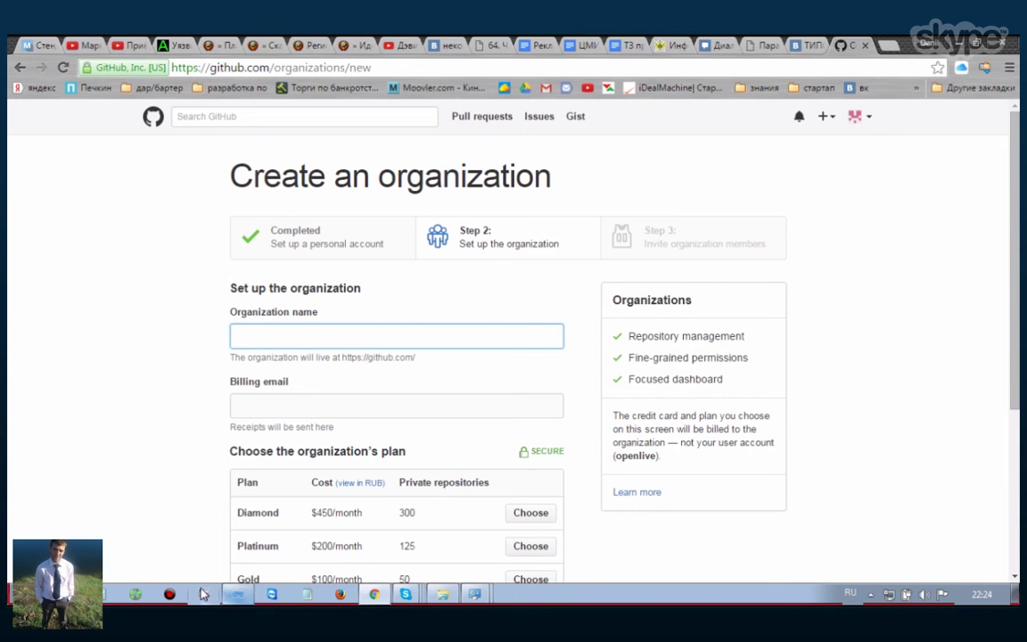
left_click(203, 594)
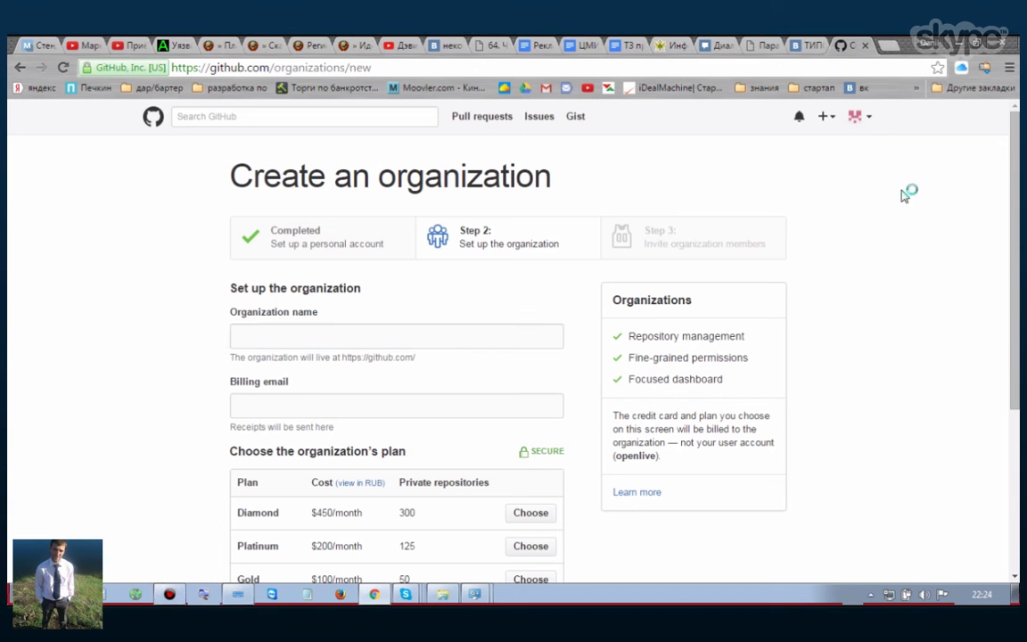
left_click(266, 336)
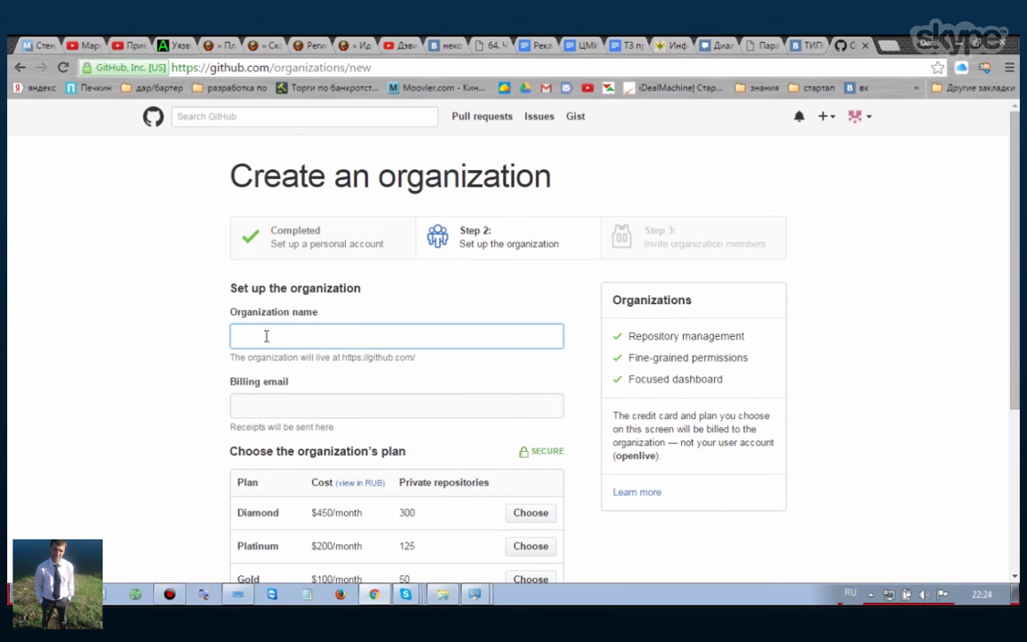
- Name the organization email-marketing, adding the hyphen after 'emailmarketing' proved taken
key("alt+shift")
type("email")
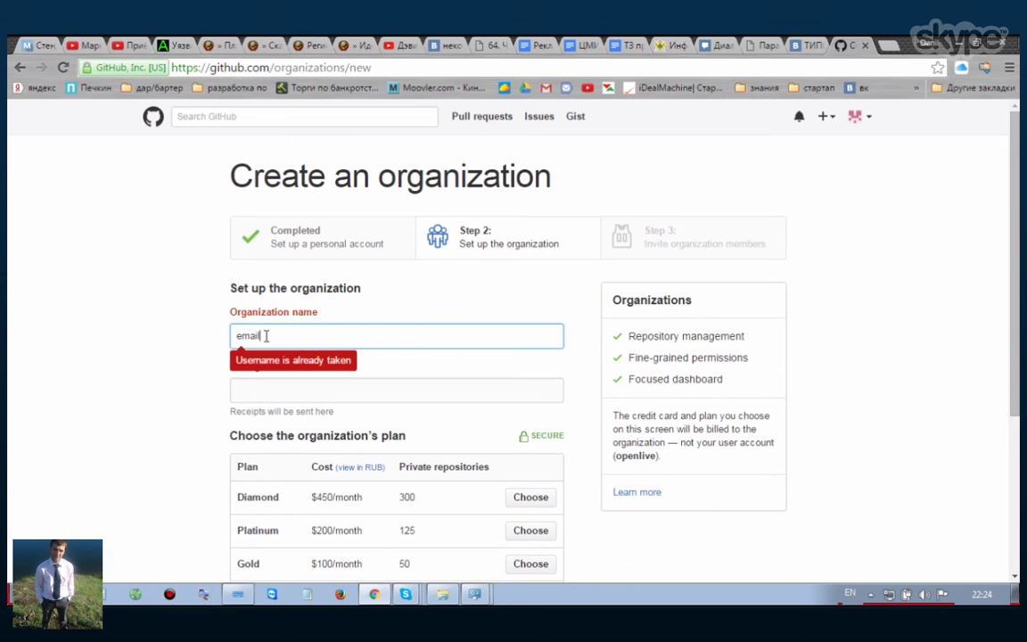
type("ma")
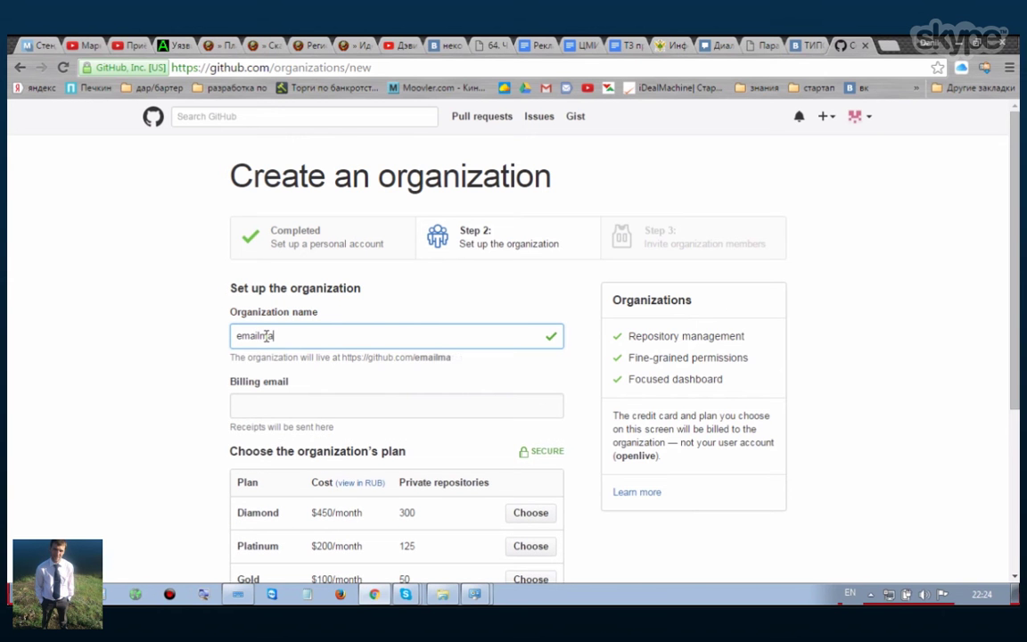
type("rketing")
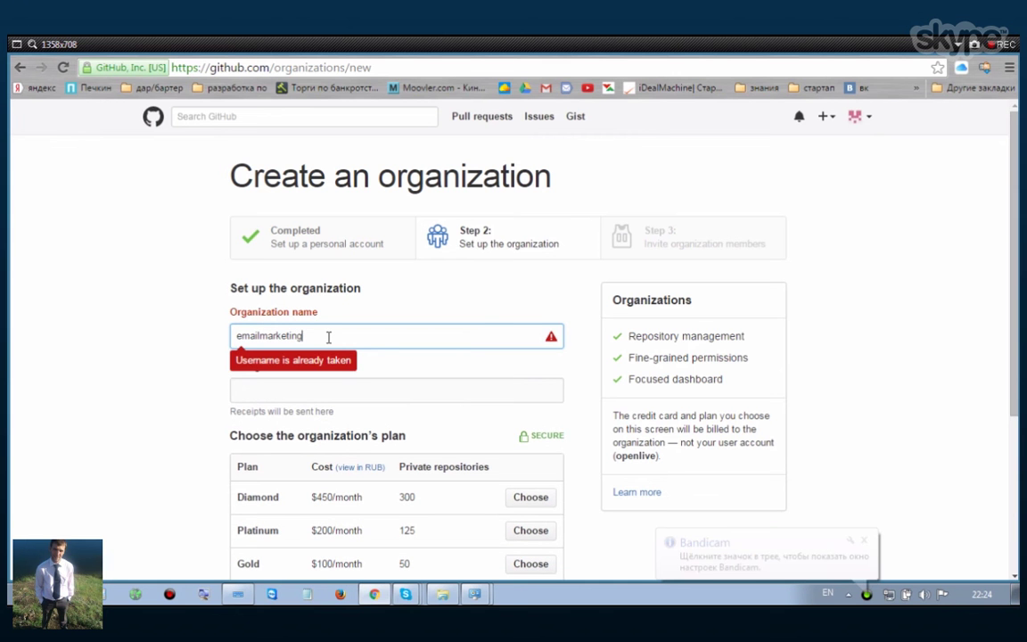
left_click(259, 335)
type("-")
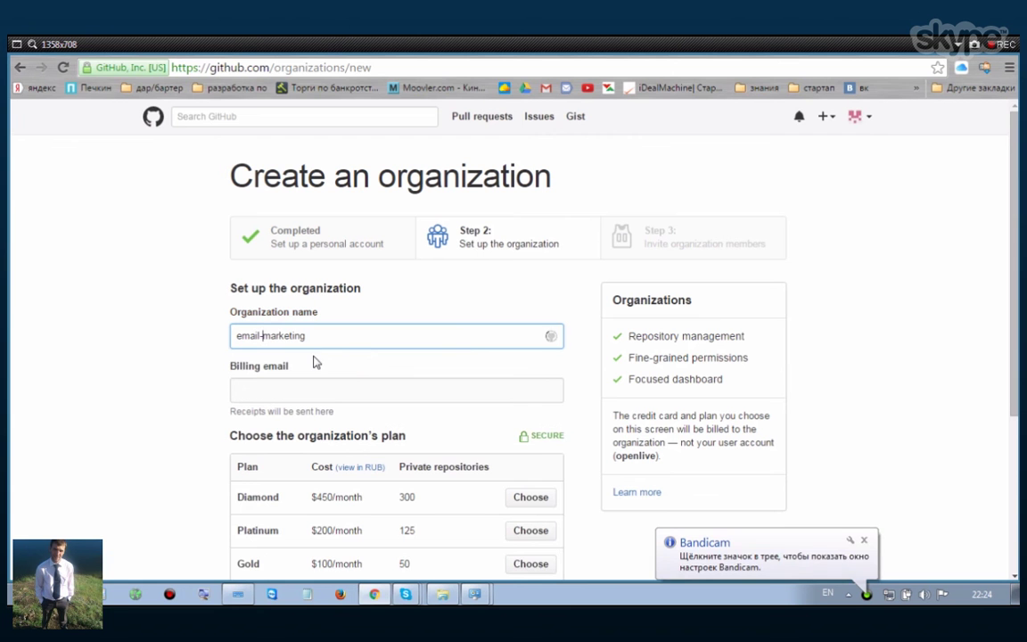
left_click(865, 540)
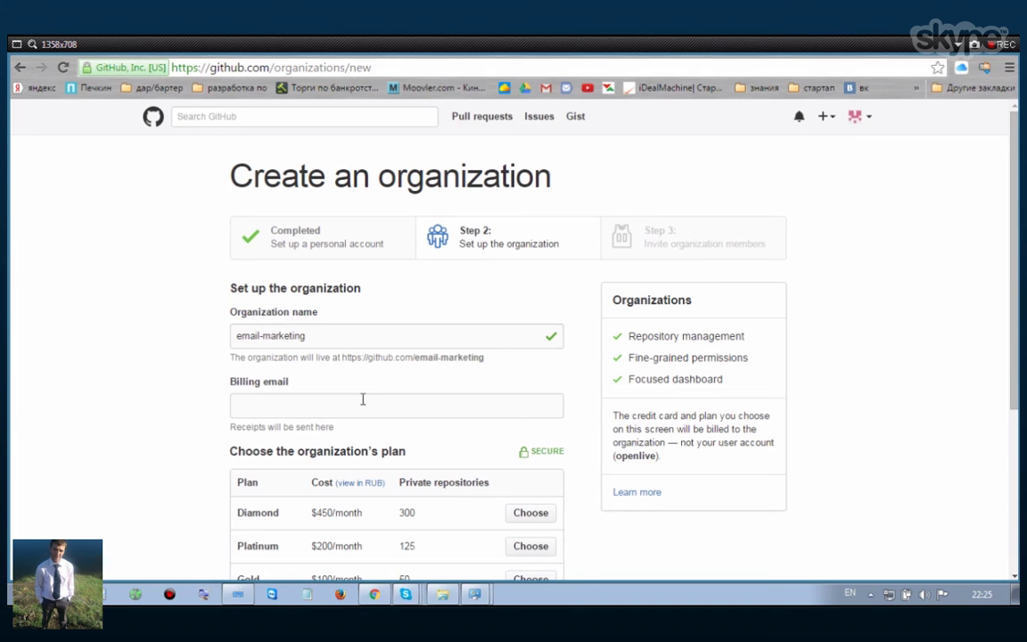
- Submit the organization form, which reports the billing email can't be blank
double_click(326, 339)
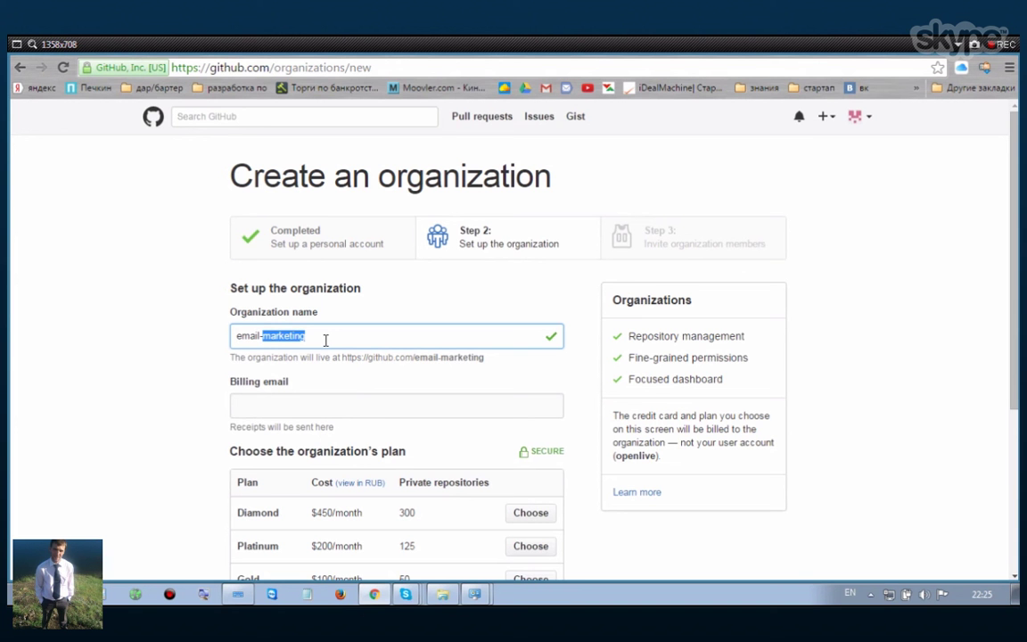
key("ctrl+a")
key("ctrl+c")
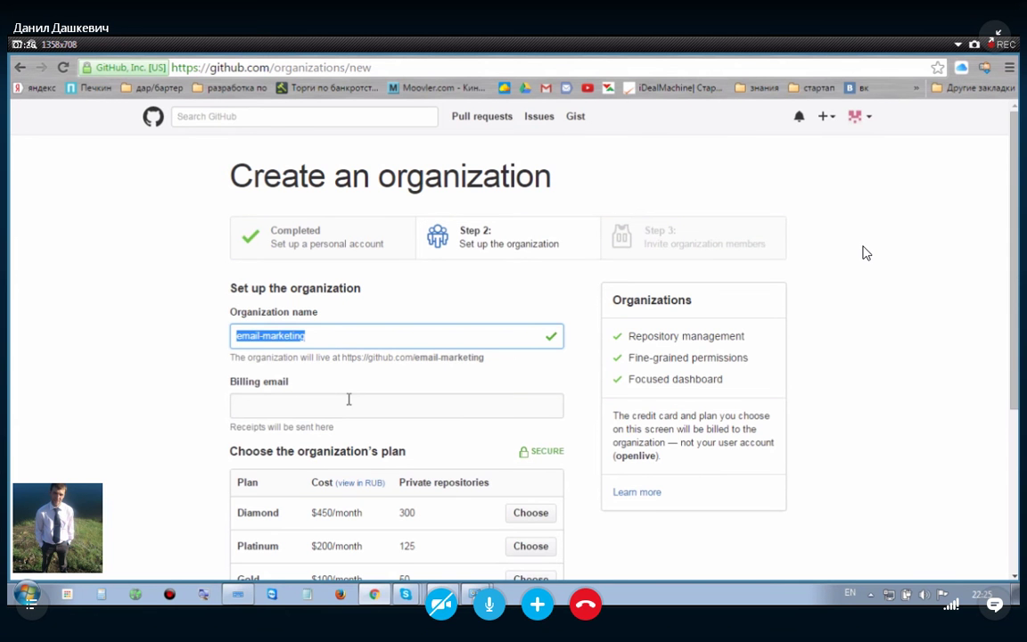
scroll(349, 401, "down", 3)
key("Return")
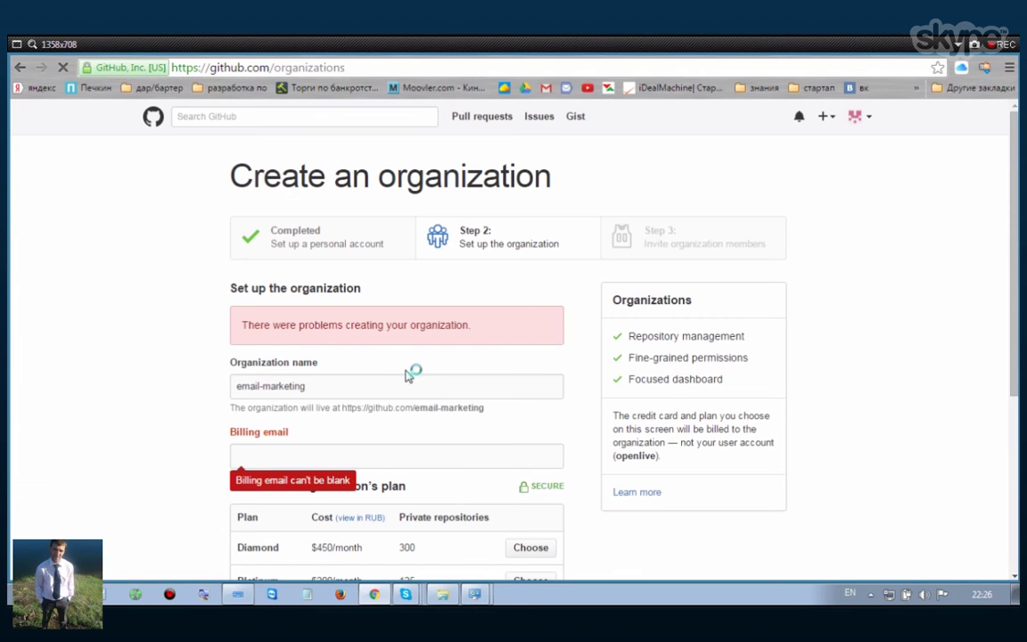
- Fill in the billing e-mail address and create the email-marketing organization
left_click(292, 461)
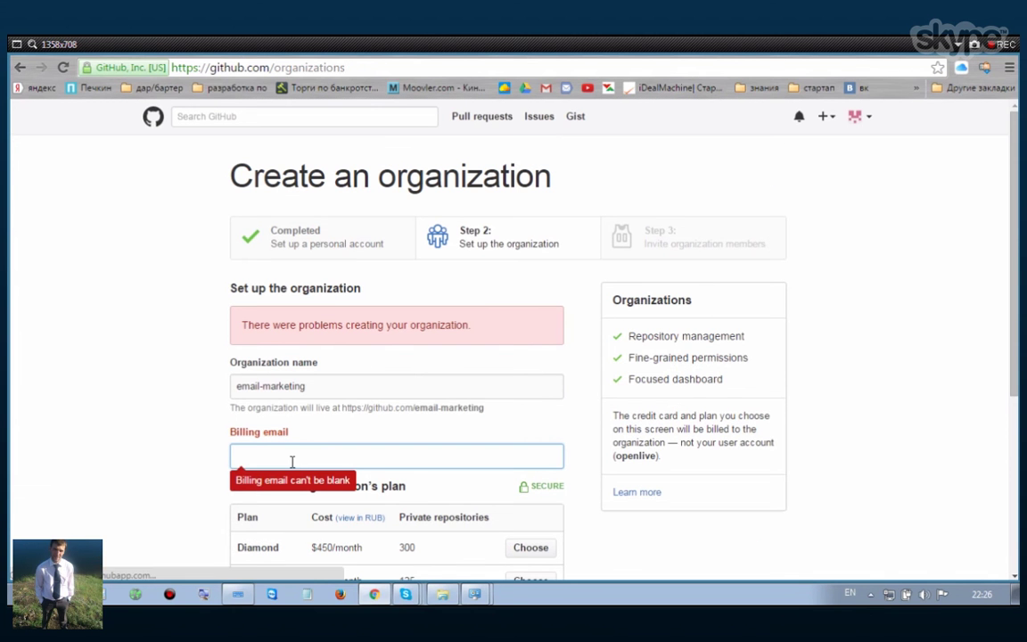
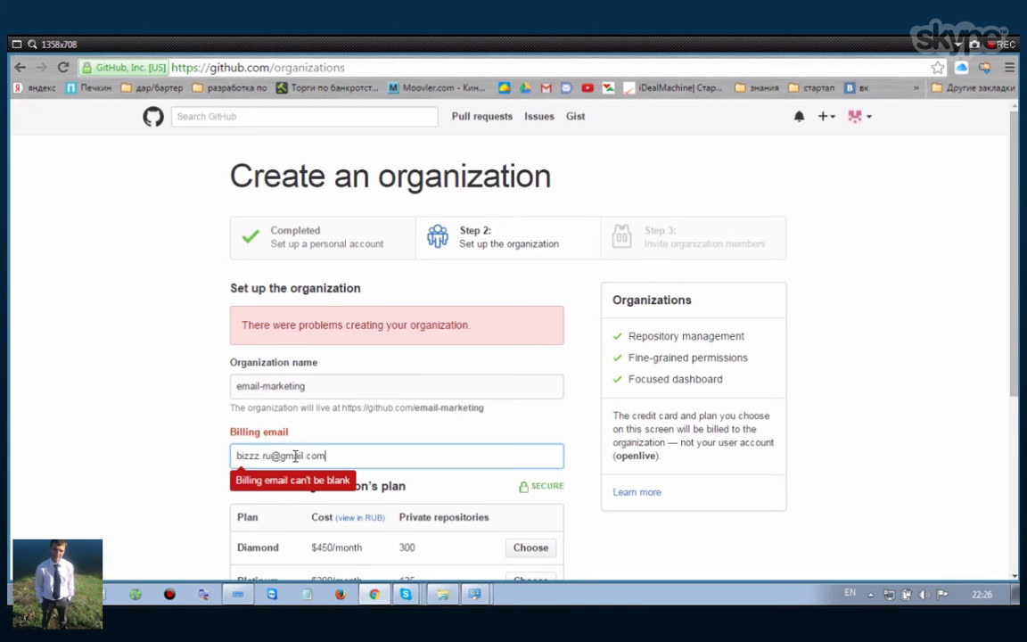
scroll(211, 429, "down", 3)
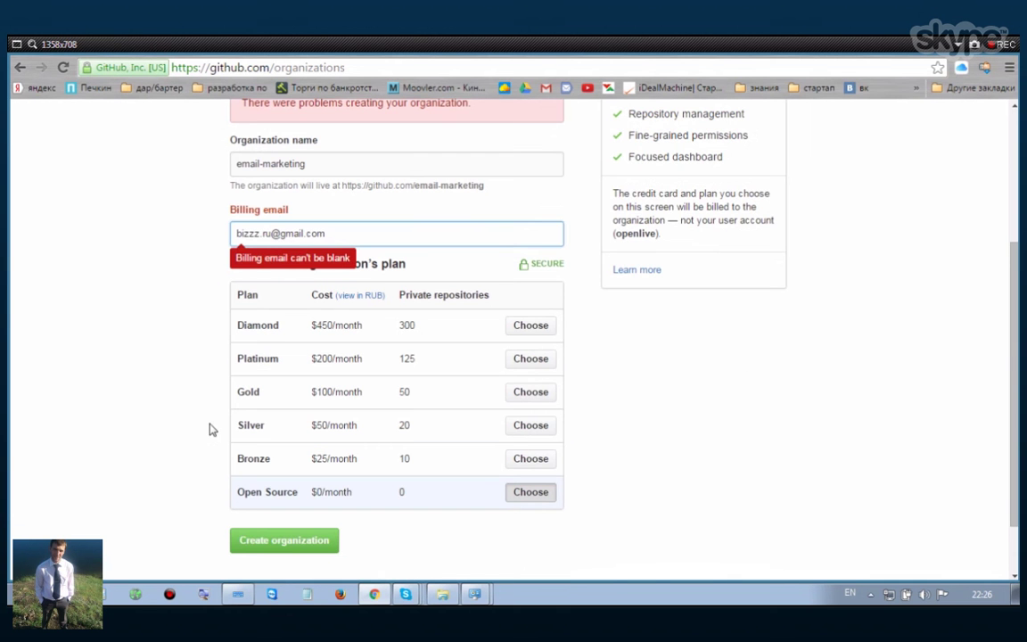
left_click(211, 429)
left_click(309, 546)
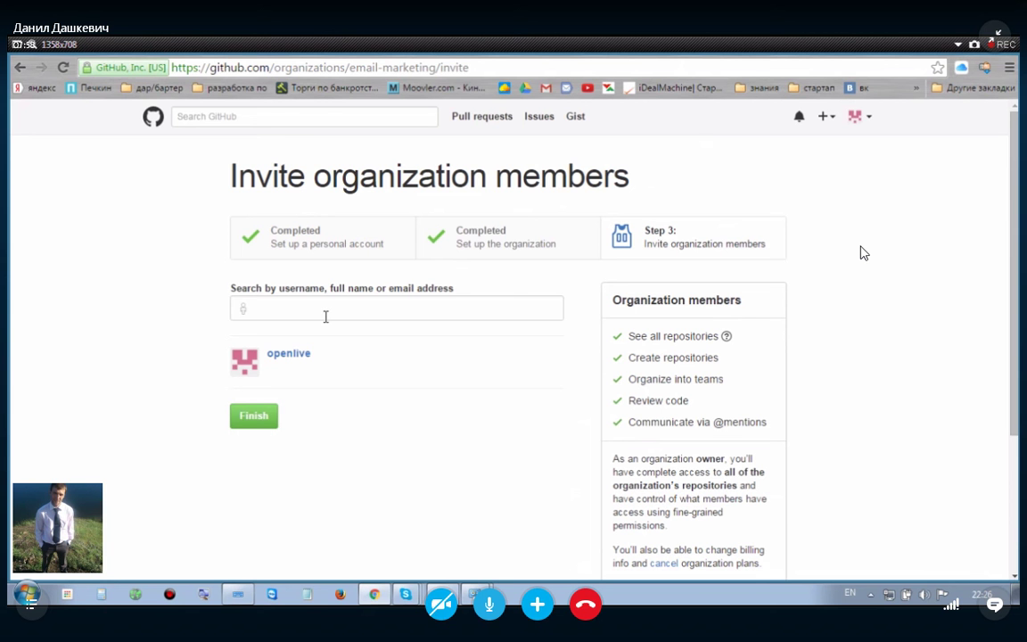
- Skip inviting members and start a new repository under email-marketing
left_click(257, 419)
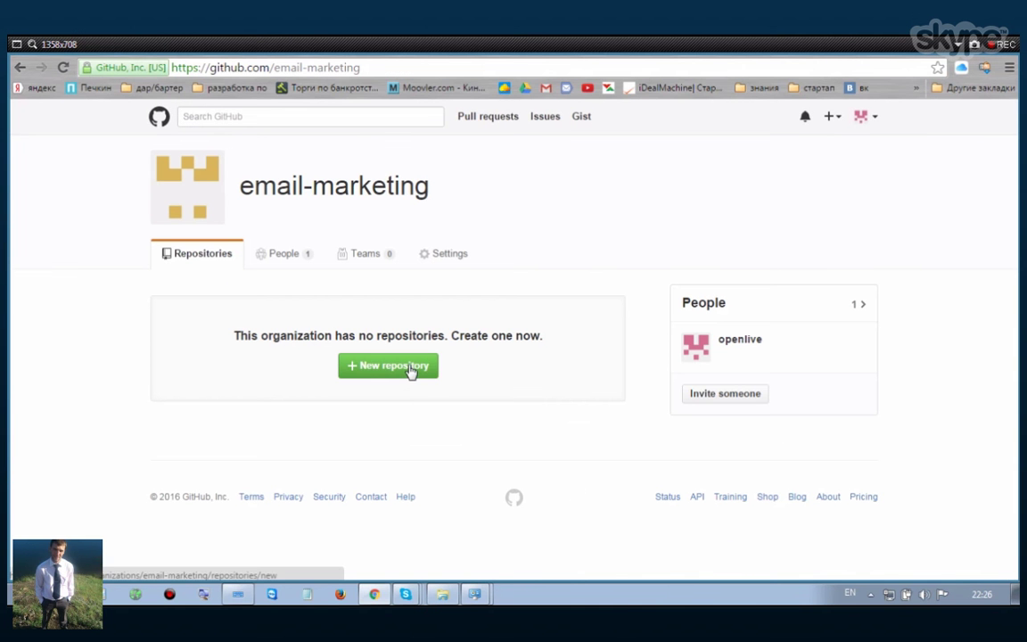
left_click(412, 372)
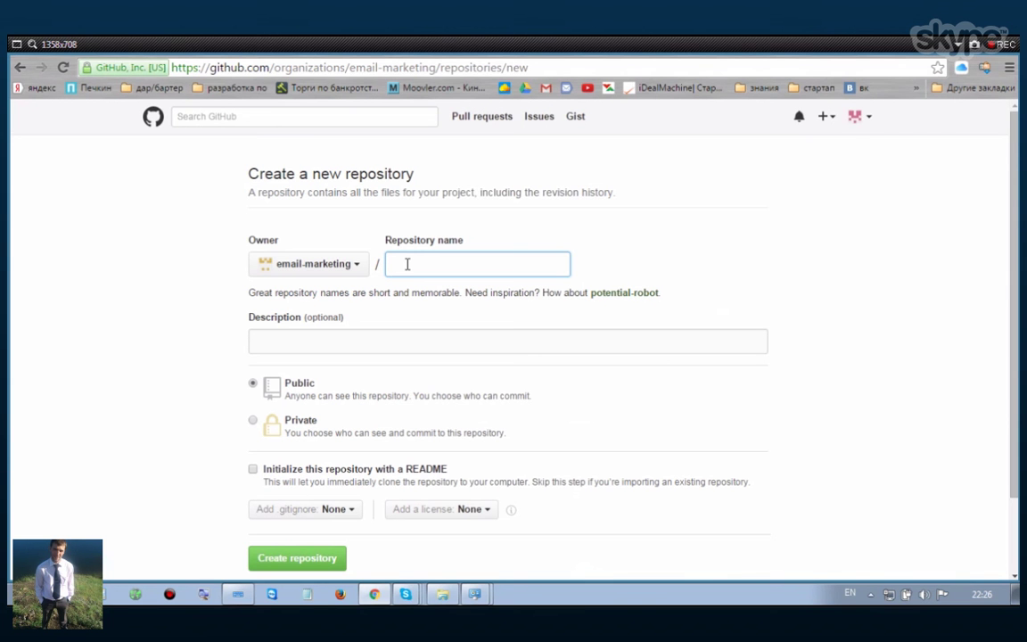
- Create repository email-marketing.github.io with a README and no .gitignore template
key("ctrl+v")
type(".gith")
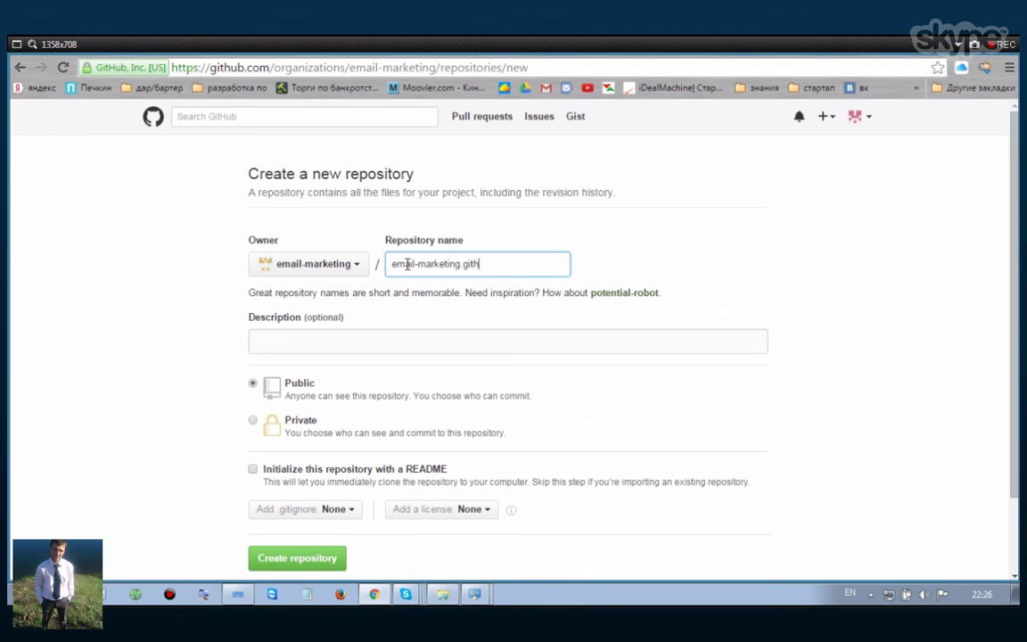
type("ub.io")
left_click(343, 510)
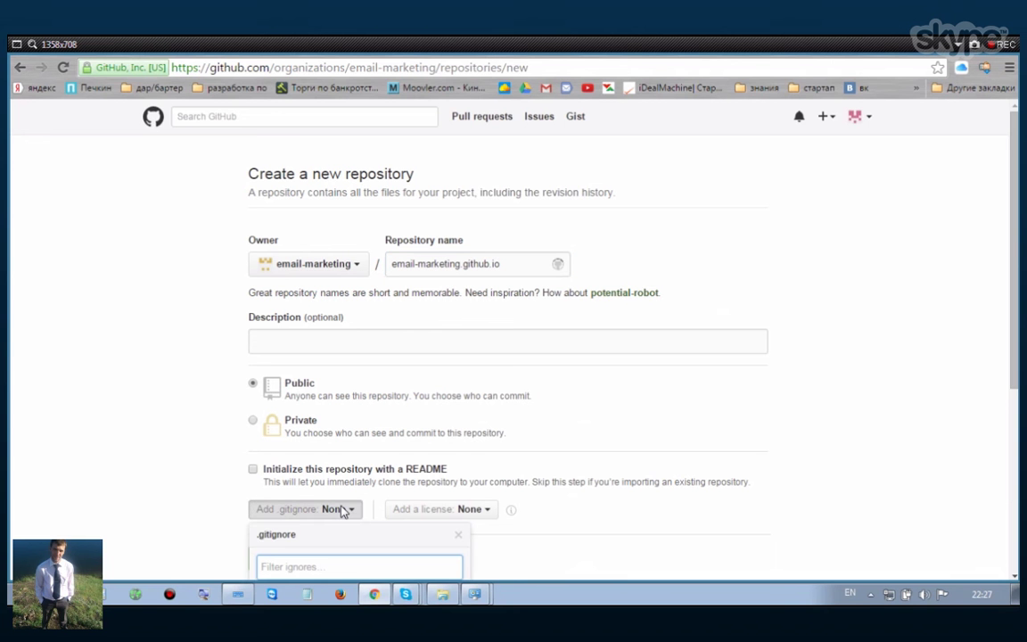
scroll(356, 437, "down", 1)
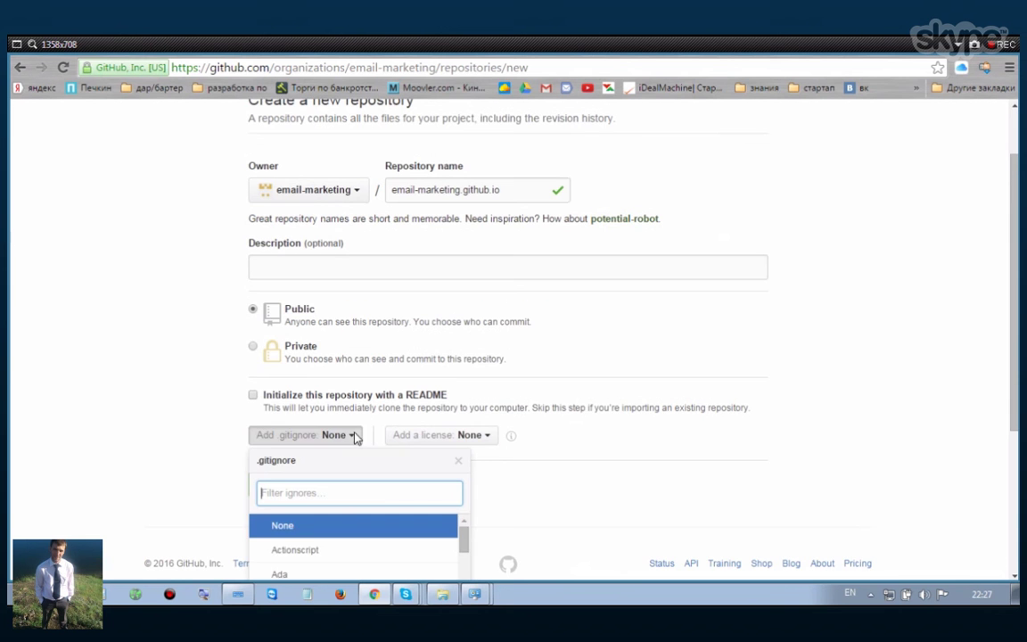
left_click(355, 437)
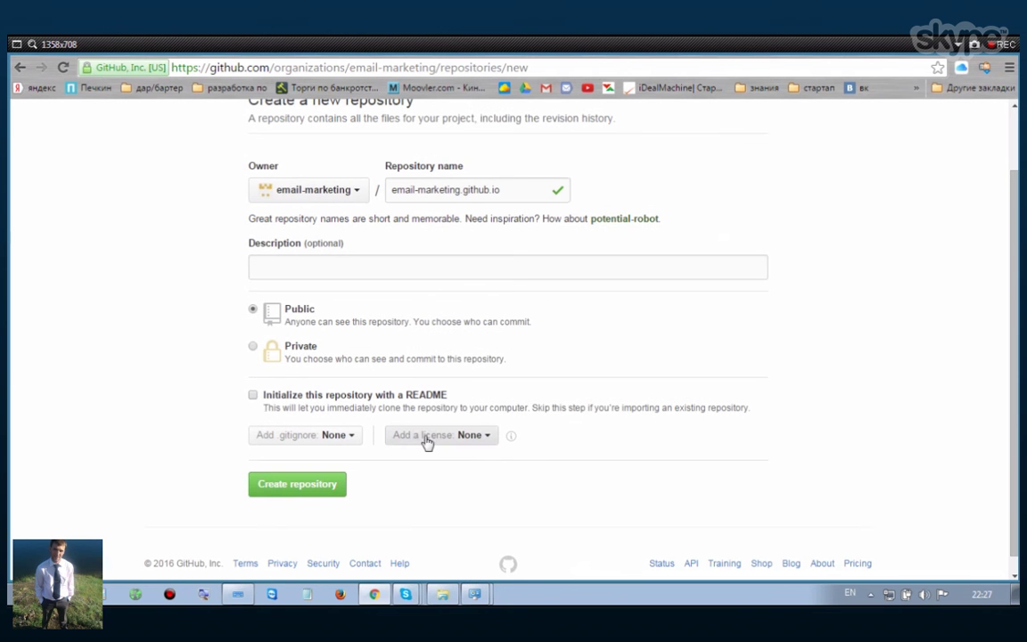
left_click(254, 395)
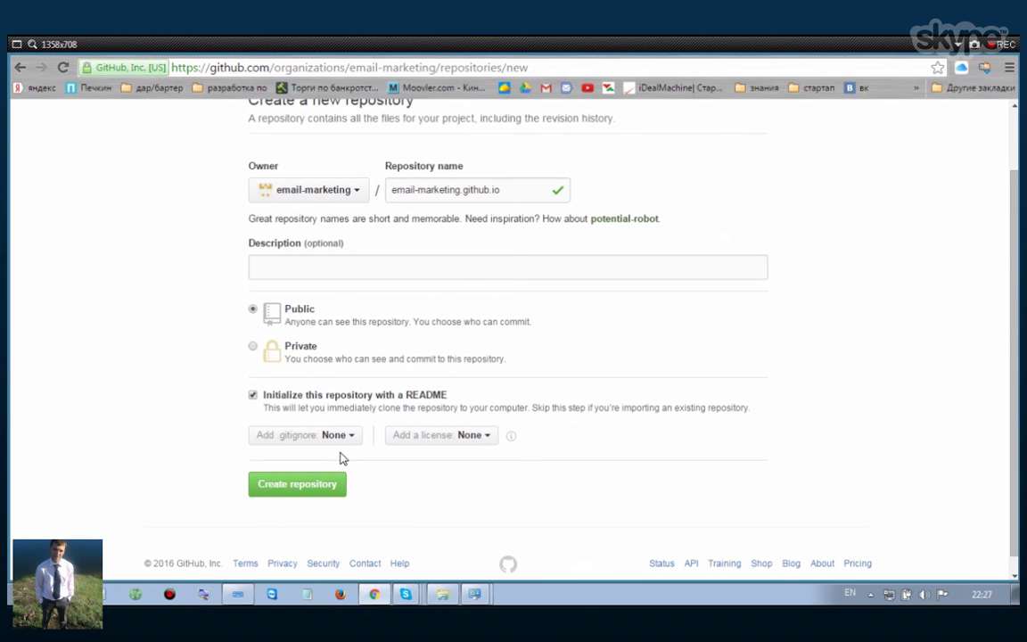
left_click(318, 487)
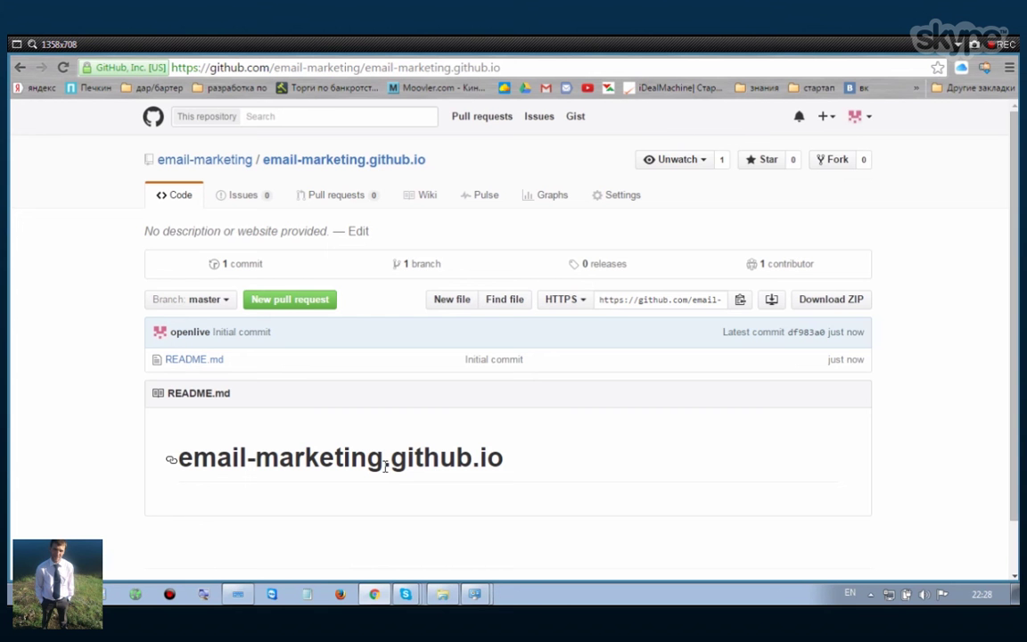
- Wait for the email-marketing.github.io page showing the initial README.md commit
mouse_move(448, 600)
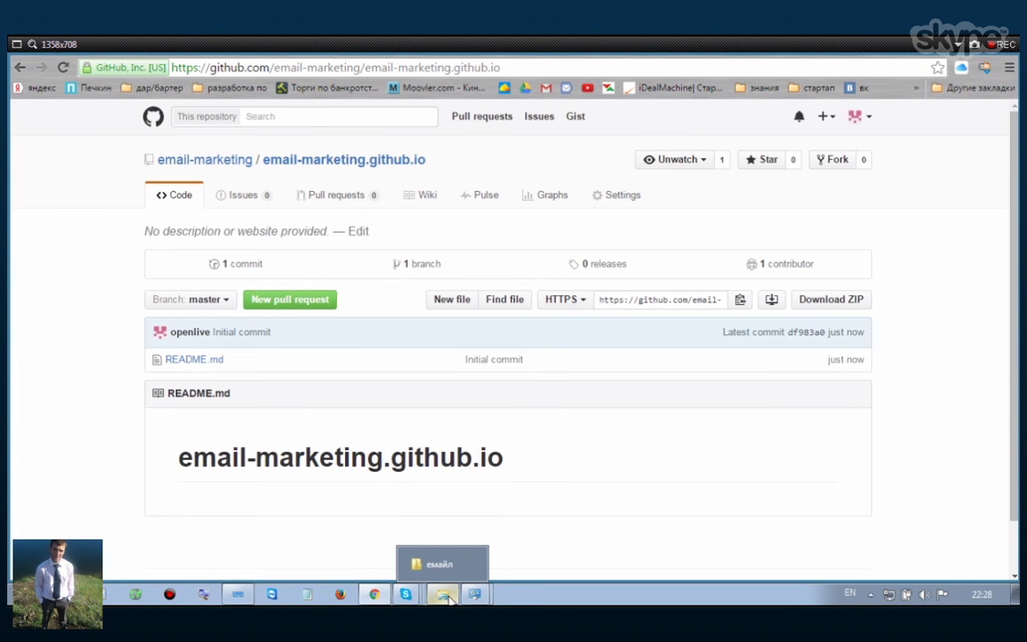
left_click(449, 600)
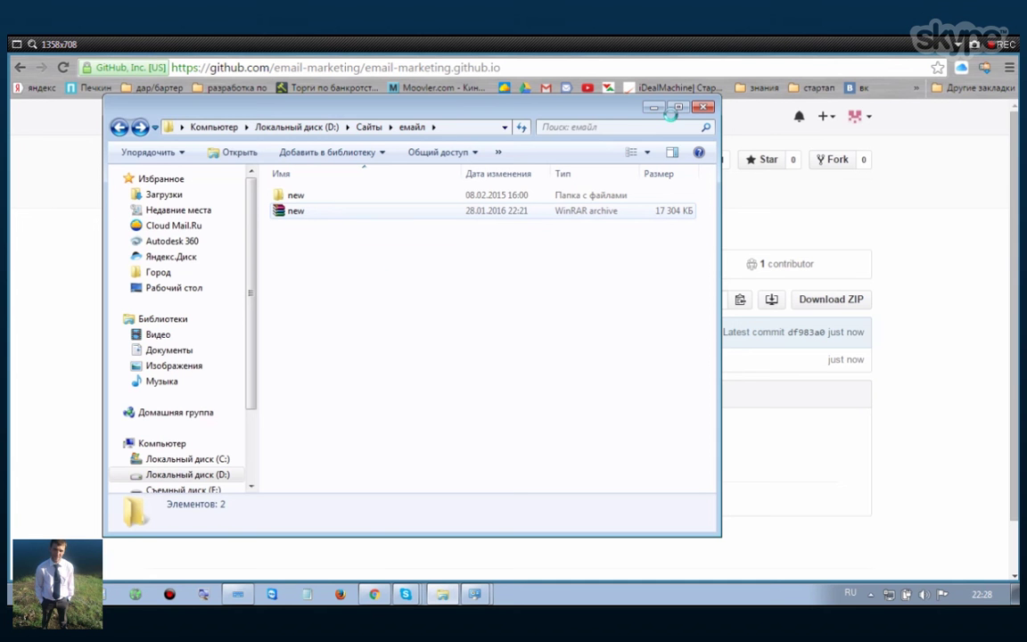
left_click(916, 163)
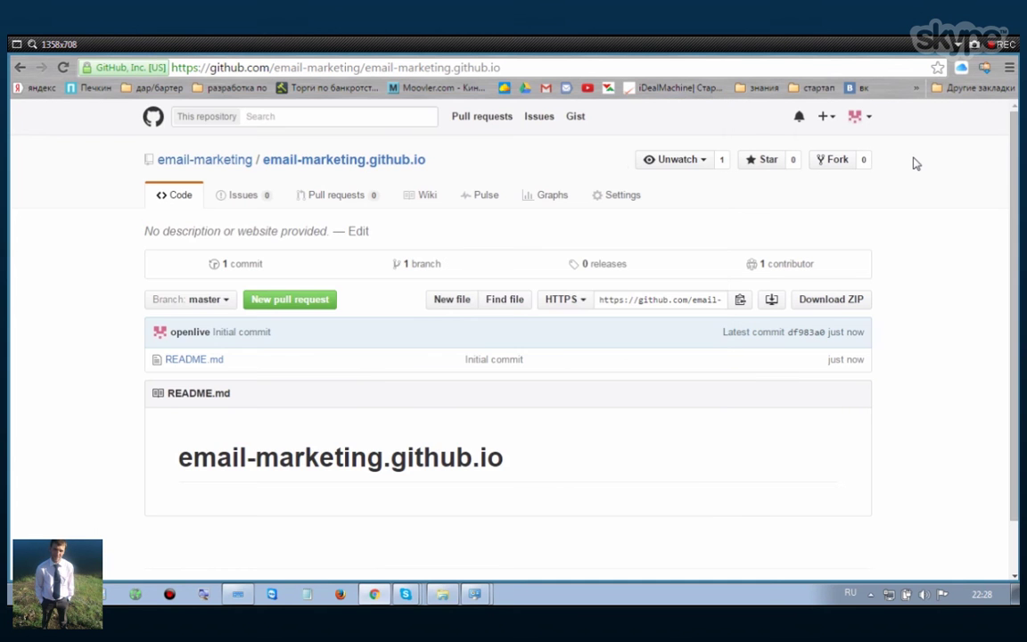
- Select and copy the email-marketing.github.io HTTPS clone URL
key("alt+shift")
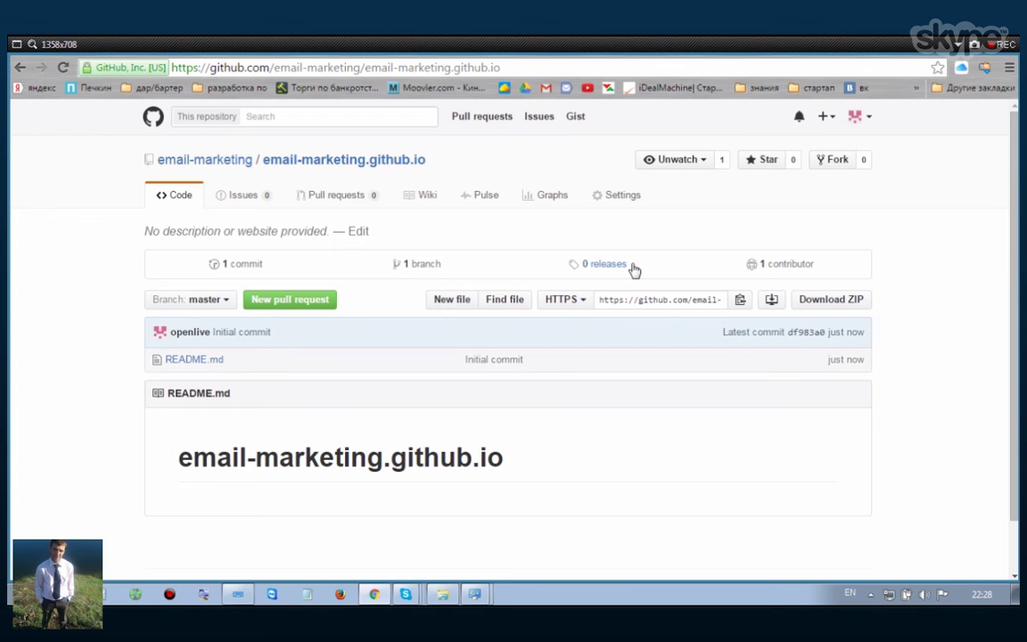
left_click(657, 300)
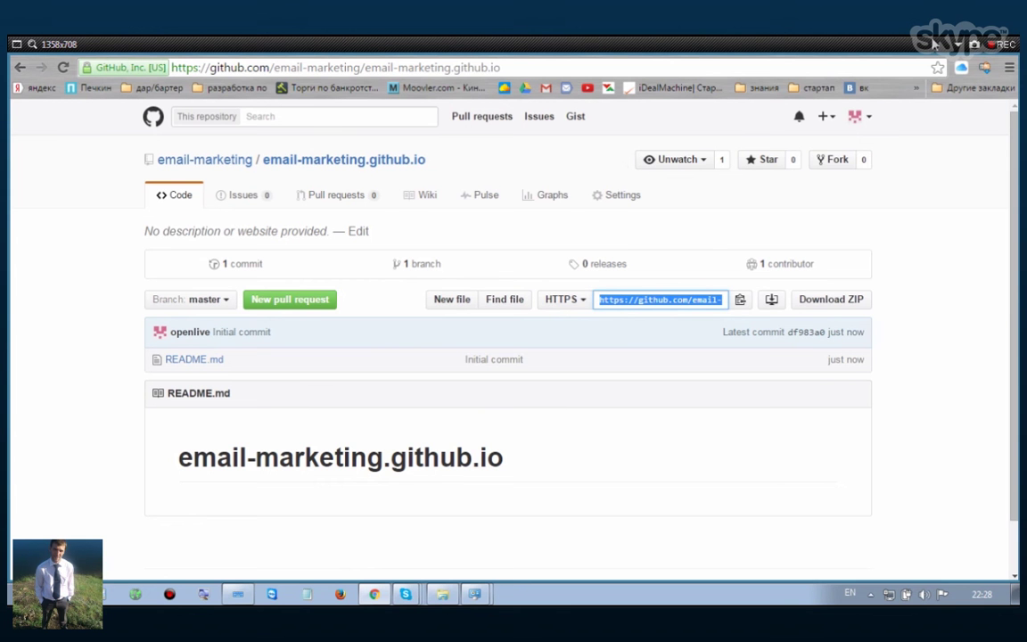
left_click(933, 42)
left_click(862, 297)
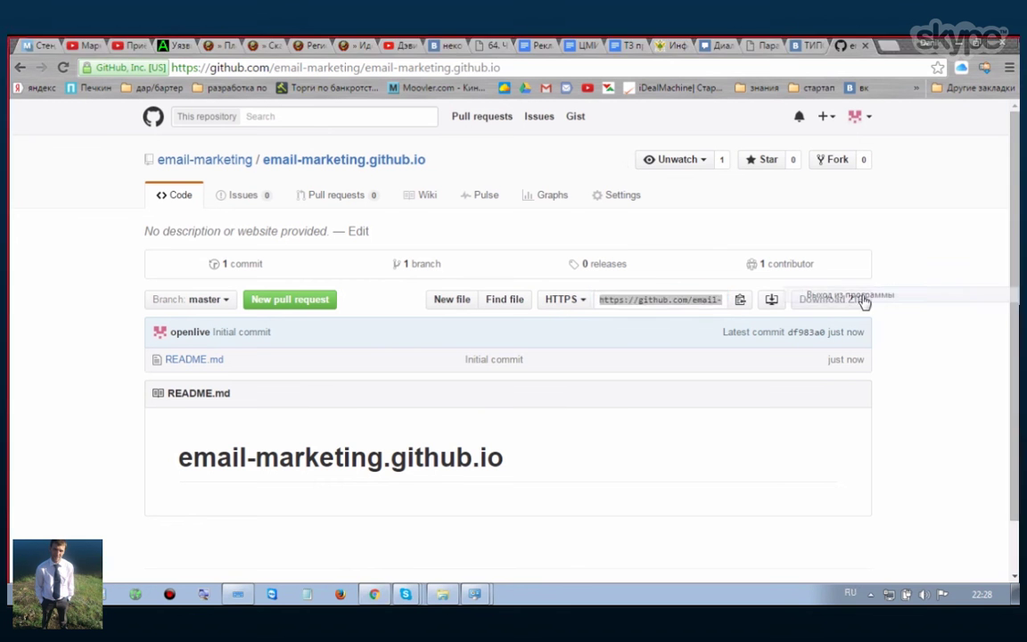
left_click(890, 45)
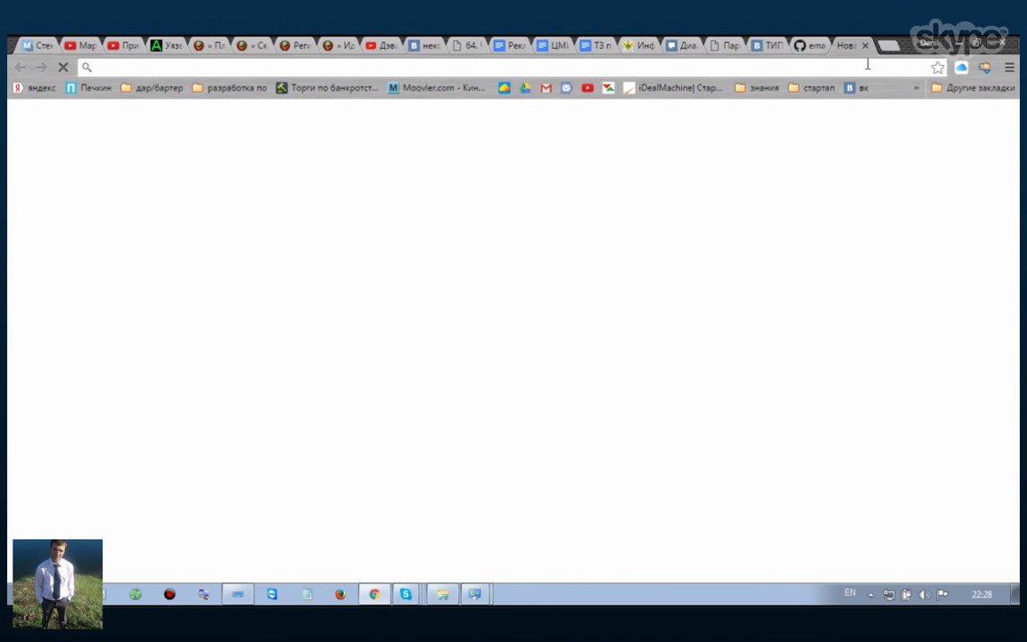
type("c")
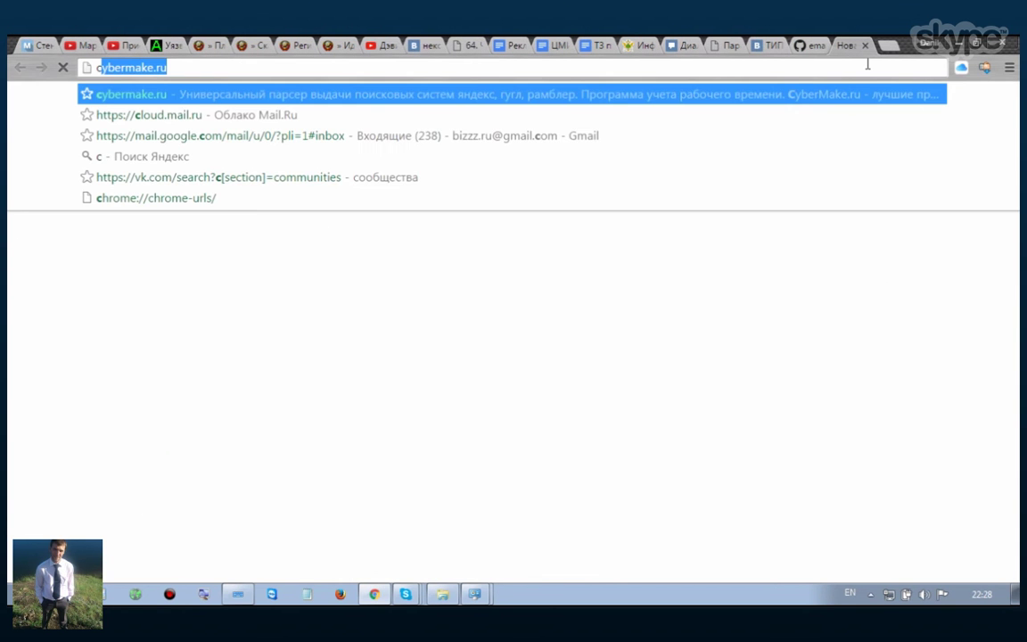
type("lo")
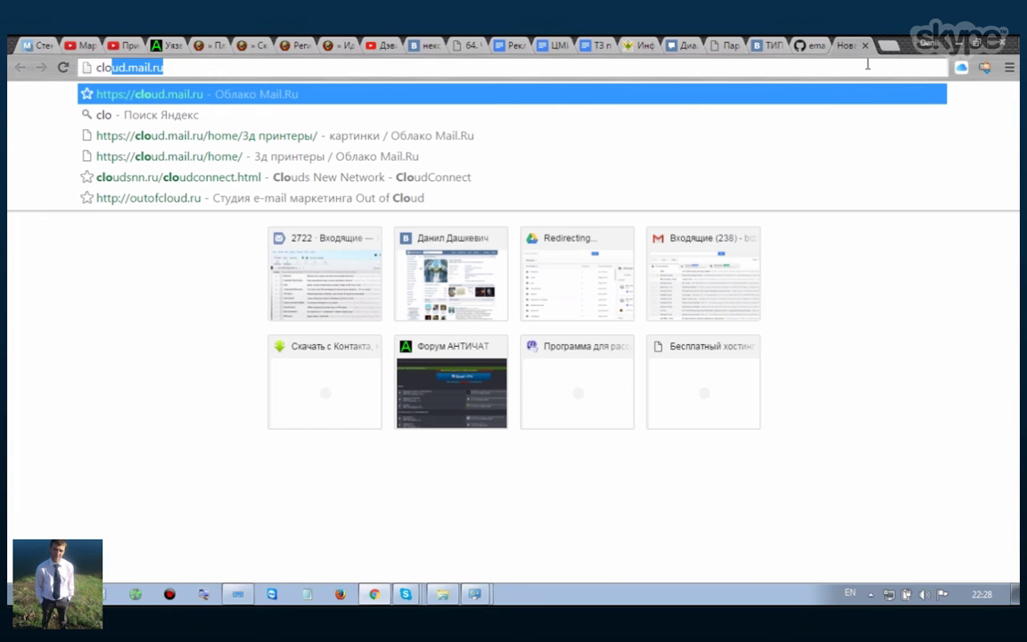
key("BackSpace")
key("BackSpace")
key("BackSpace")
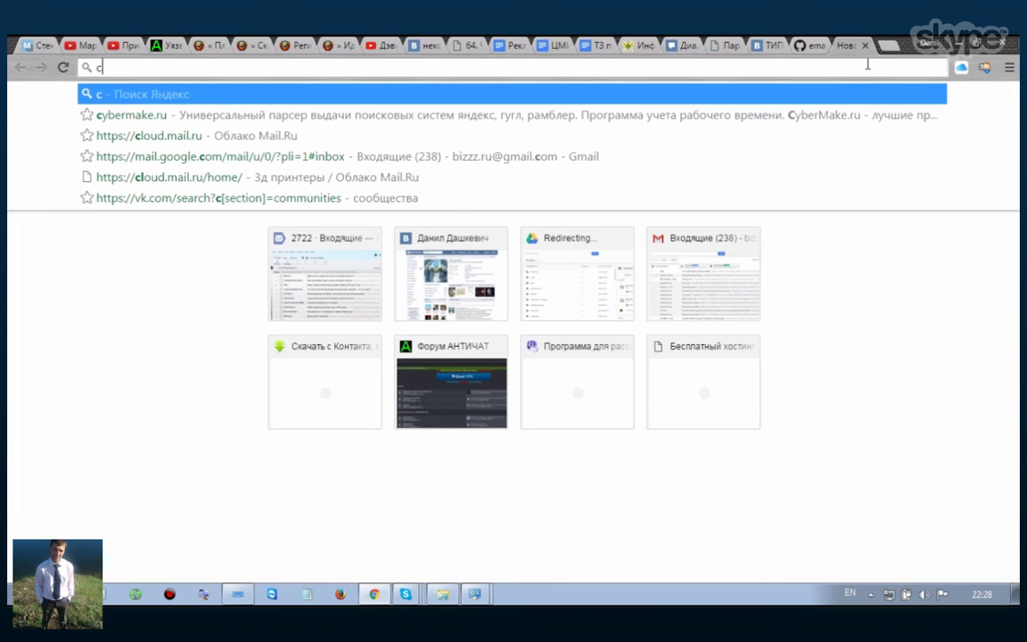
type("9i")
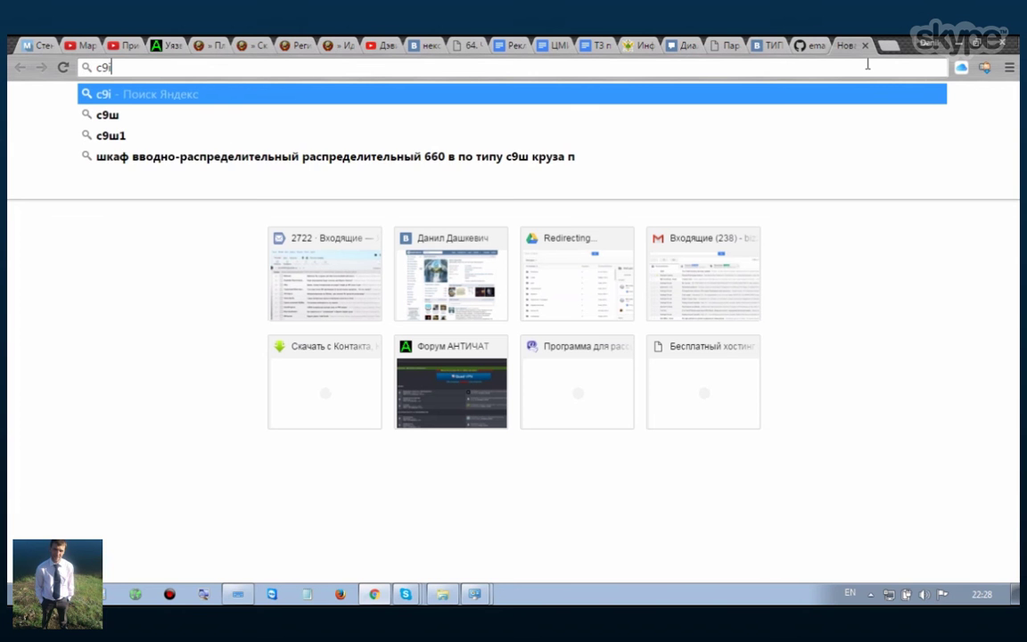
key("BackSpace")
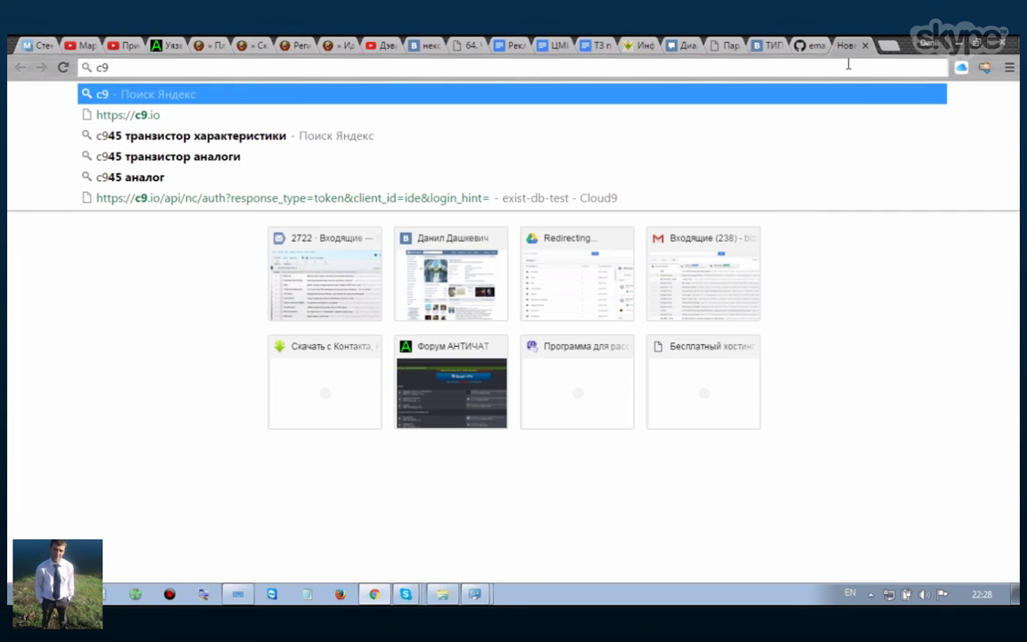
key("Down")
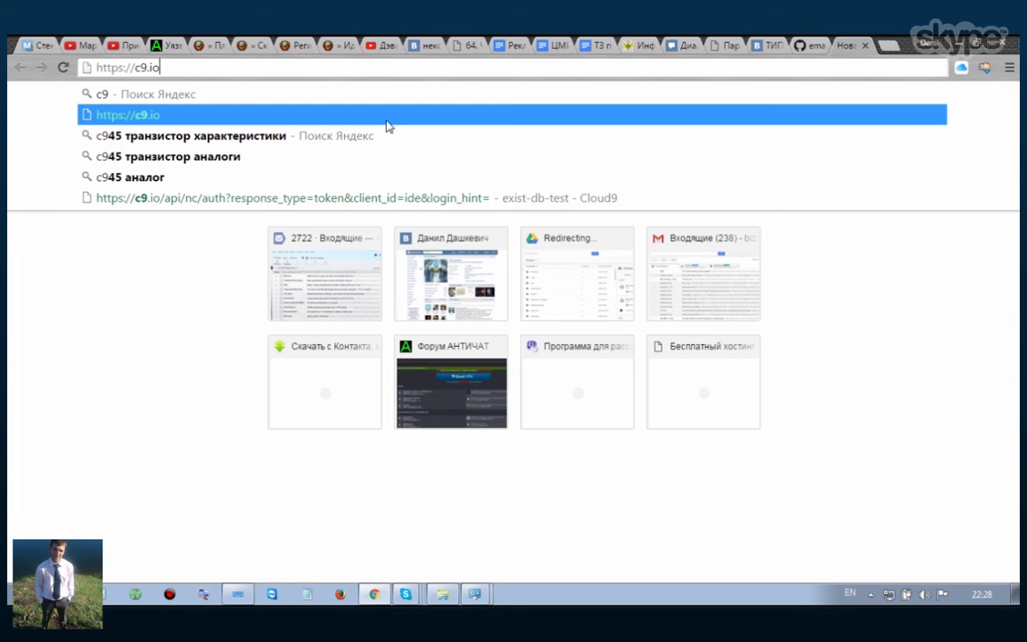
key("Return")
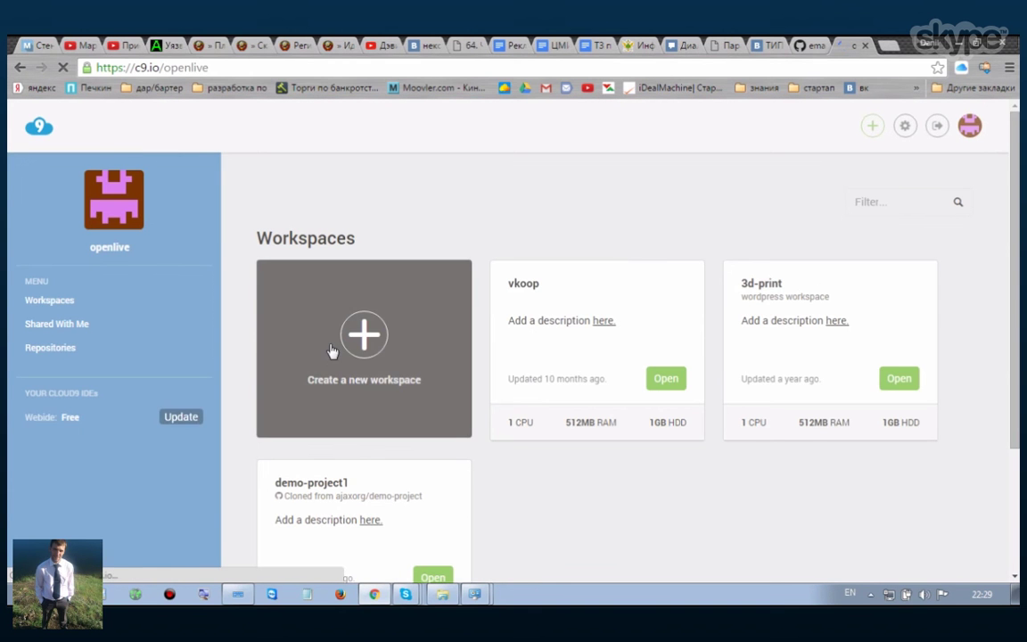
- Begin a new Cloud9 workspace with the email-marketing.github.io clone URL pasted as its name
left_click(359, 348)
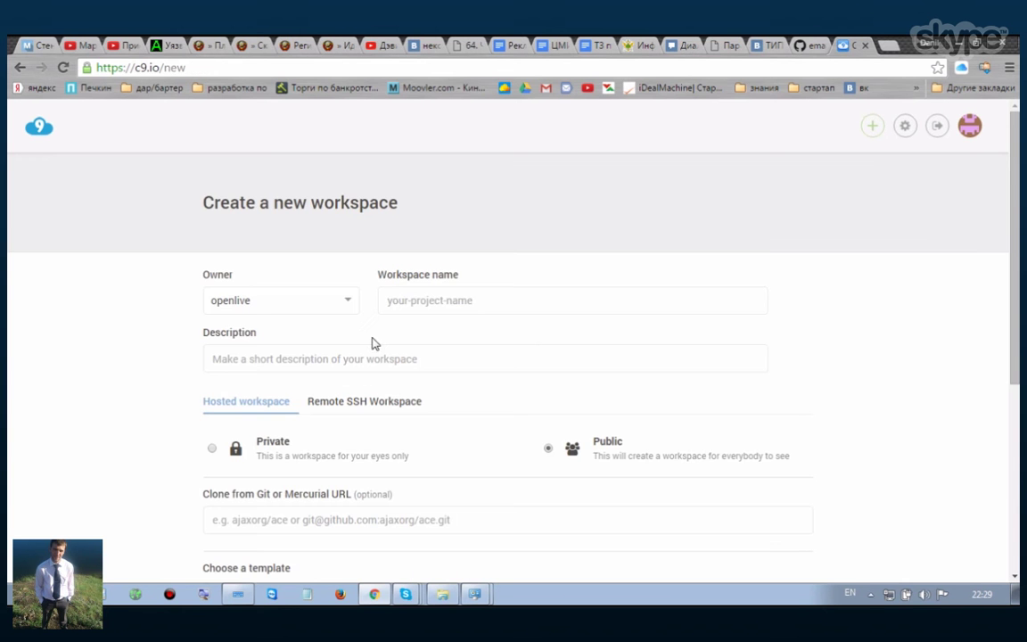
left_click(395, 297)
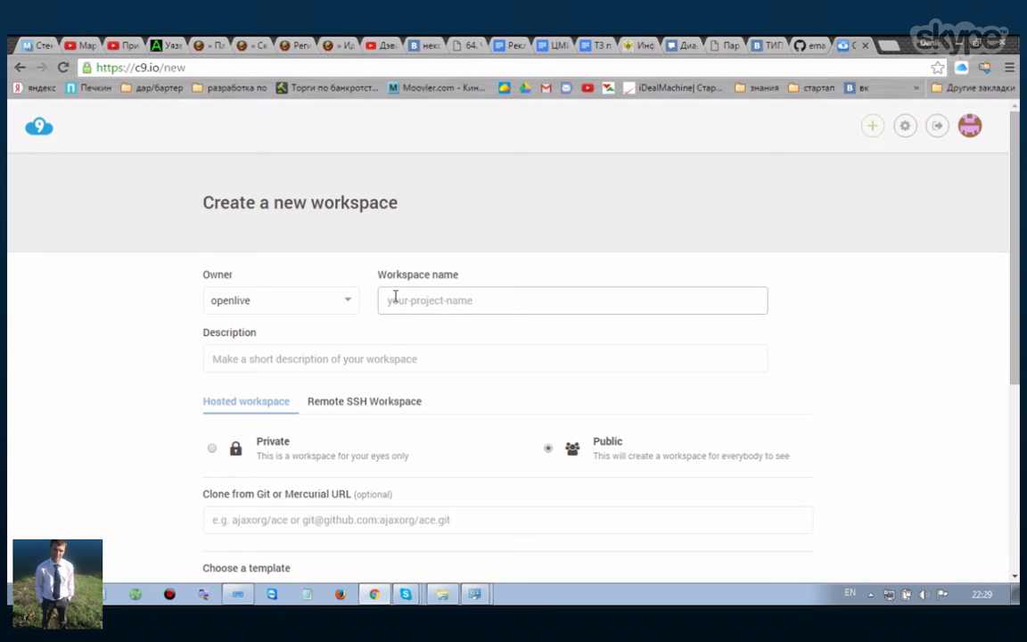
type("https://github.com/email-marketing/email-marketing.github.io.git")
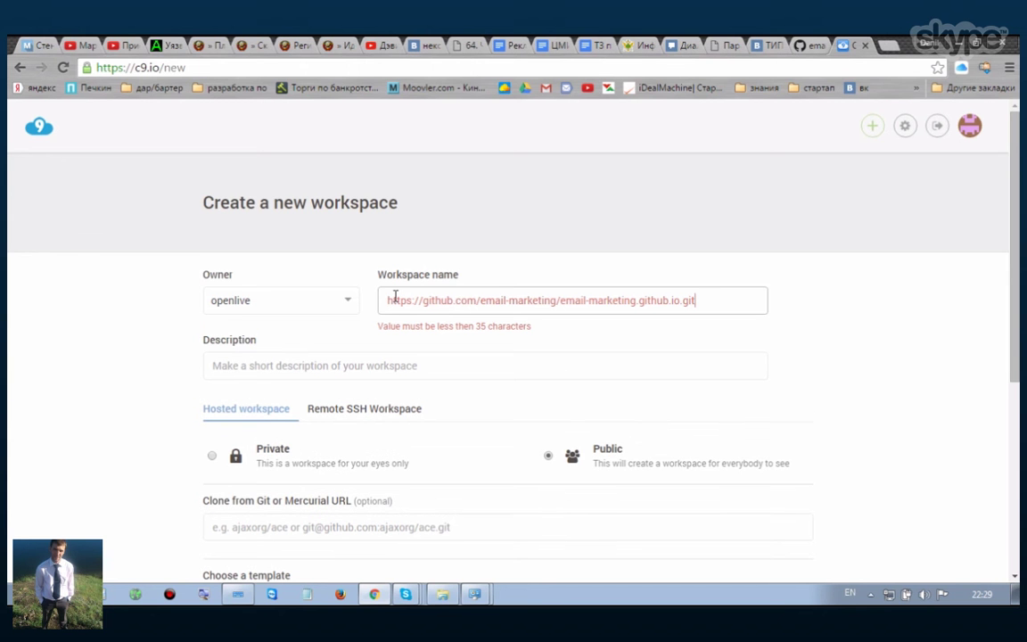